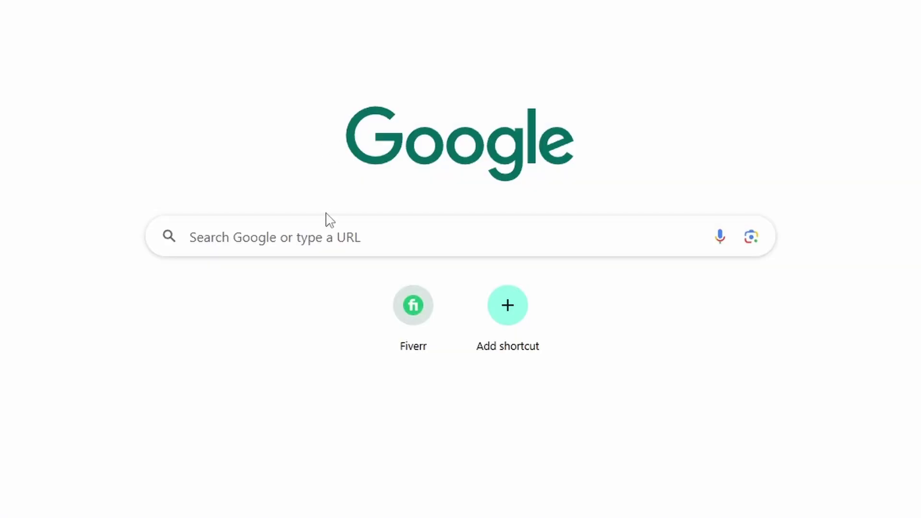
- Search Google for 'revo uninstaller' to find the official site
{"action": "left_click", "coordinate": [331, 229]}
{"action": "type", "text": "revo uninstaller"}
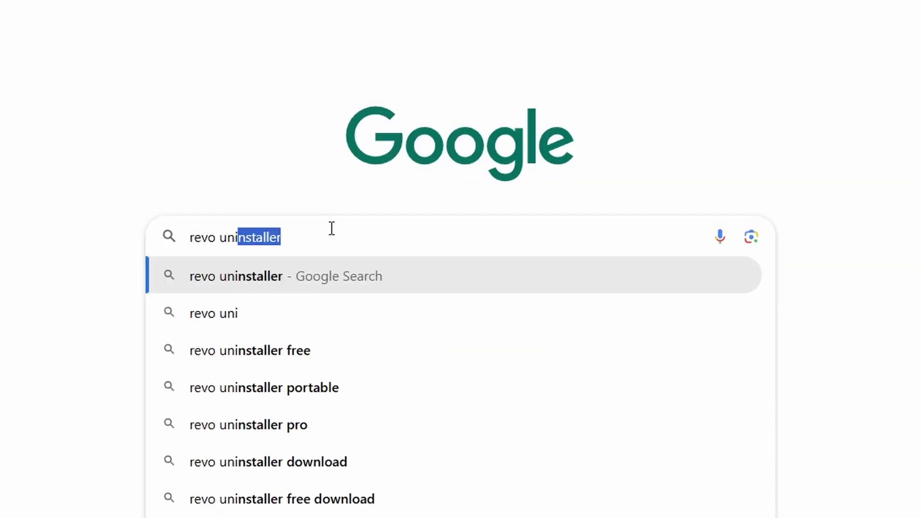
{"action": "key", "text": "Return"}
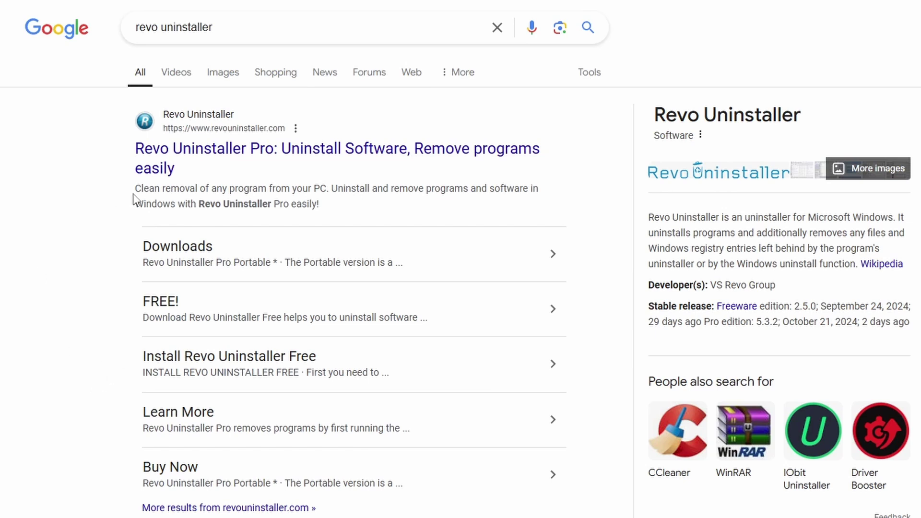
- Go to revouninstaller.com, dismiss the promo popup and reach the Downloads page
{"action": "left_click", "coordinate": [259, 150]}
{"action": "left_click", "coordinate": [631, 142]}
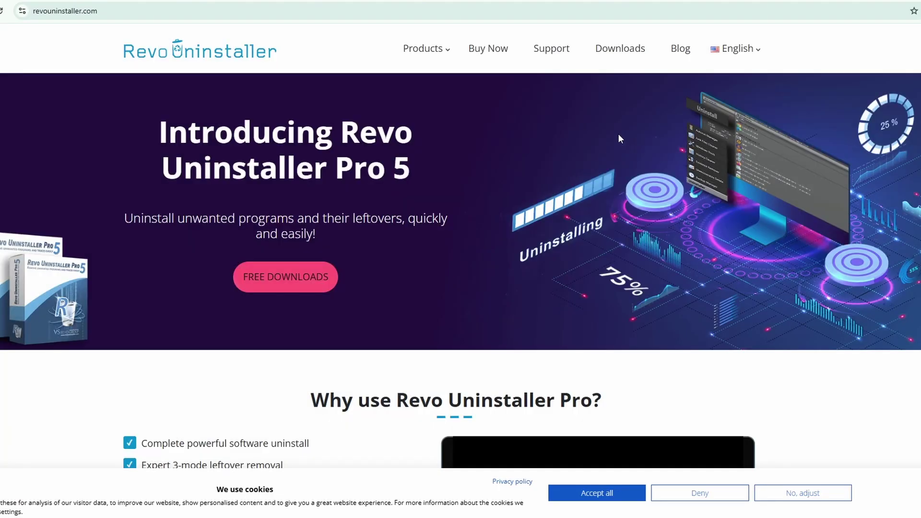
{"action": "left_click", "coordinate": [621, 50]}
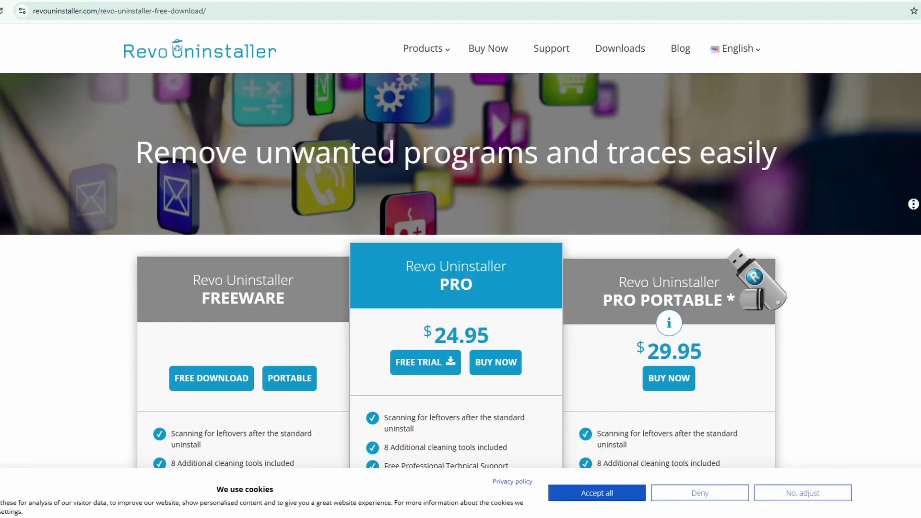
- Review the Freeware, Pro and Pro Portable comparison, pointing out the FREEWARE edition
{"action": "scroll", "coordinate": [914, 206], "scroll_direction": "down", "scroll_amount": 4}
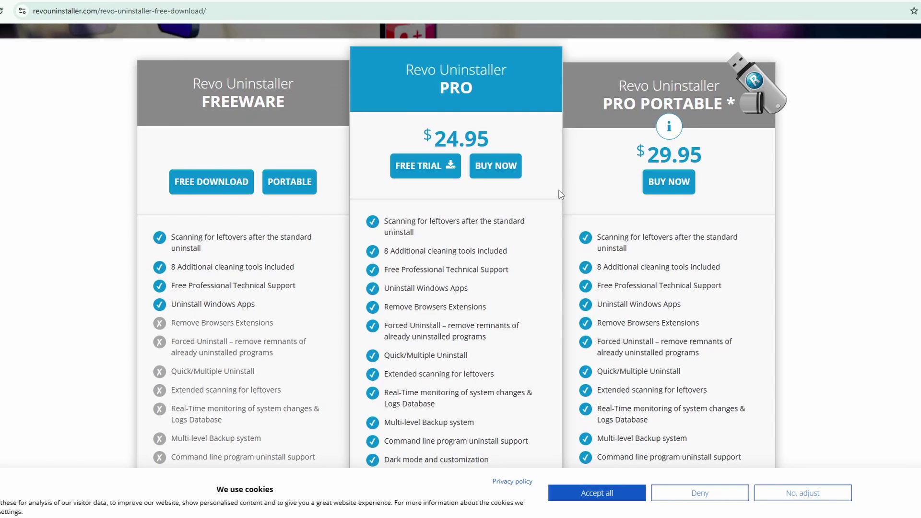
{"action": "scroll", "coordinate": [559, 174], "scroll_direction": "down", "scroll_amount": 3}
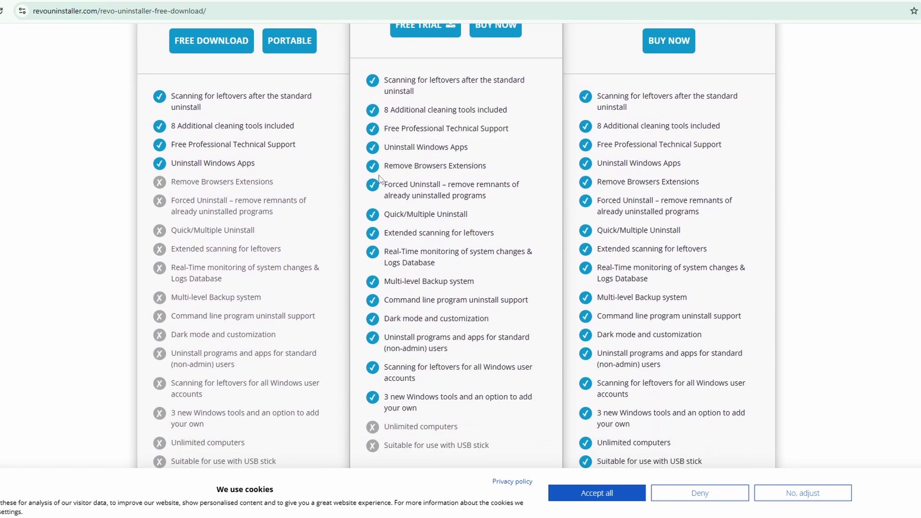
{"action": "scroll", "coordinate": [382, 216], "scroll_direction": "down", "scroll_amount": 1}
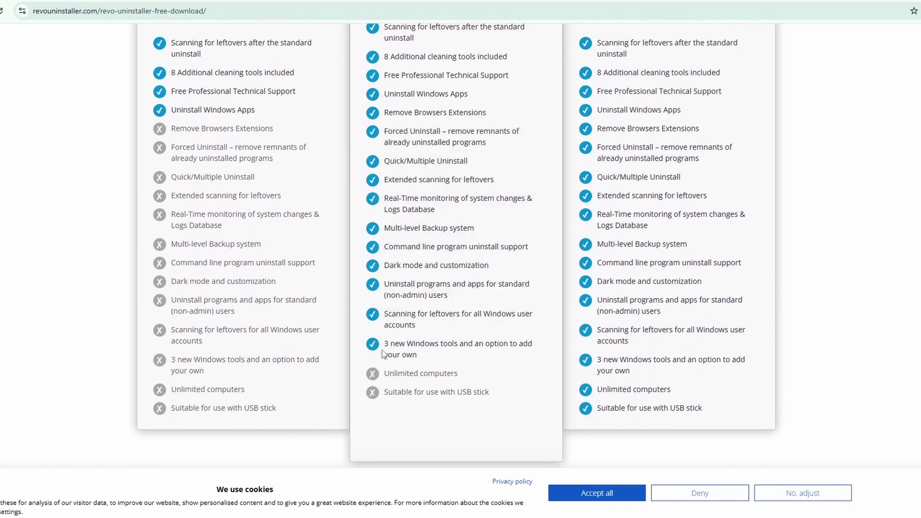
{"action": "scroll", "coordinate": [475, 223], "scroll_direction": "up", "scroll_amount": 4}
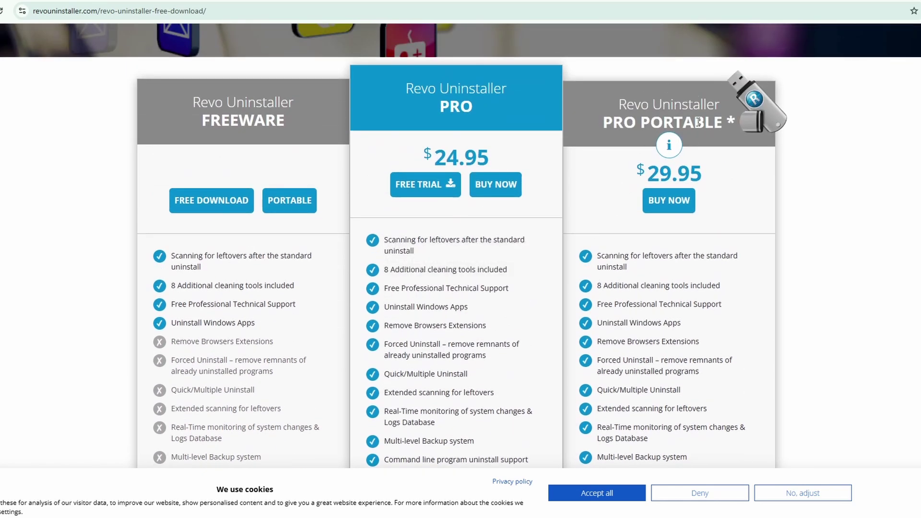
{"action": "scroll", "coordinate": [783, 198], "scroll_direction": "down", "scroll_amount": 5}
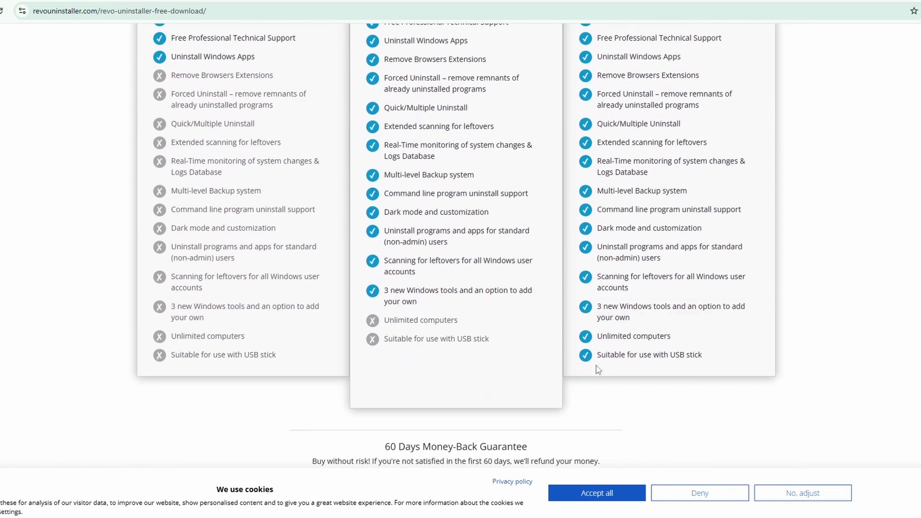
{"action": "mouse_move", "coordinate": [610, 355]}
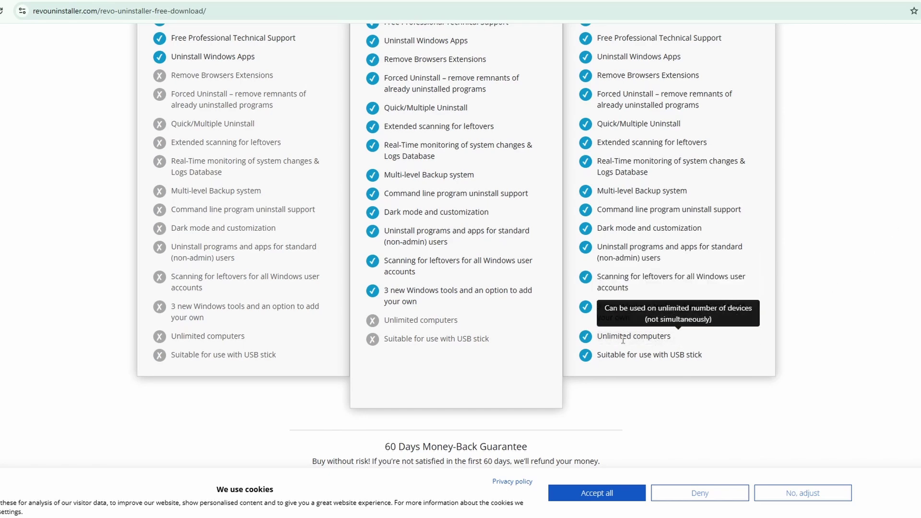
{"action": "scroll", "coordinate": [848, 262], "scroll_direction": "up", "scroll_amount": 5}
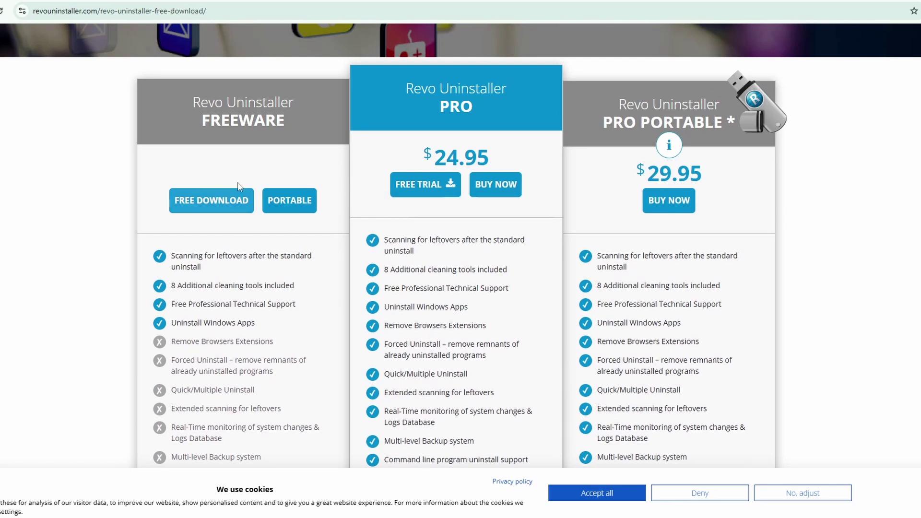
{"action": "left_click_drag", "start_coordinate": [200, 122], "coordinate": [285, 126]}
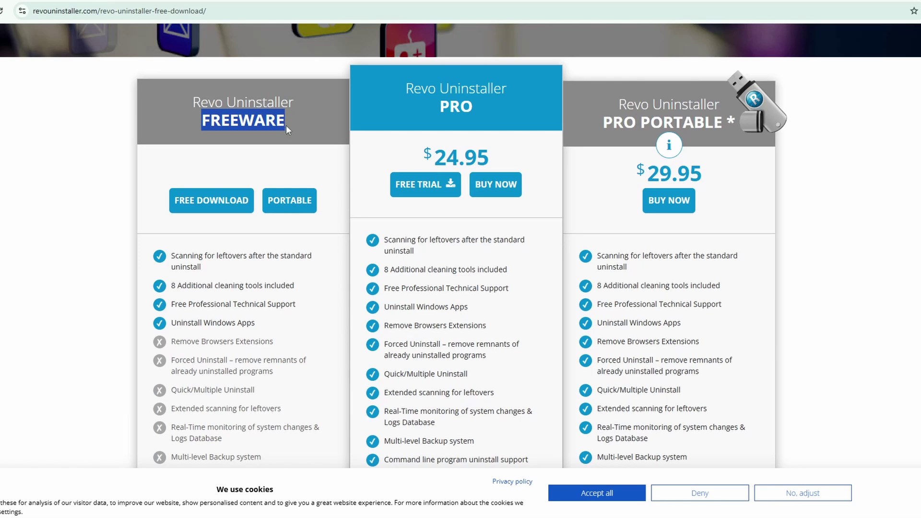
{"action": "left_click", "coordinate": [119, 167]}
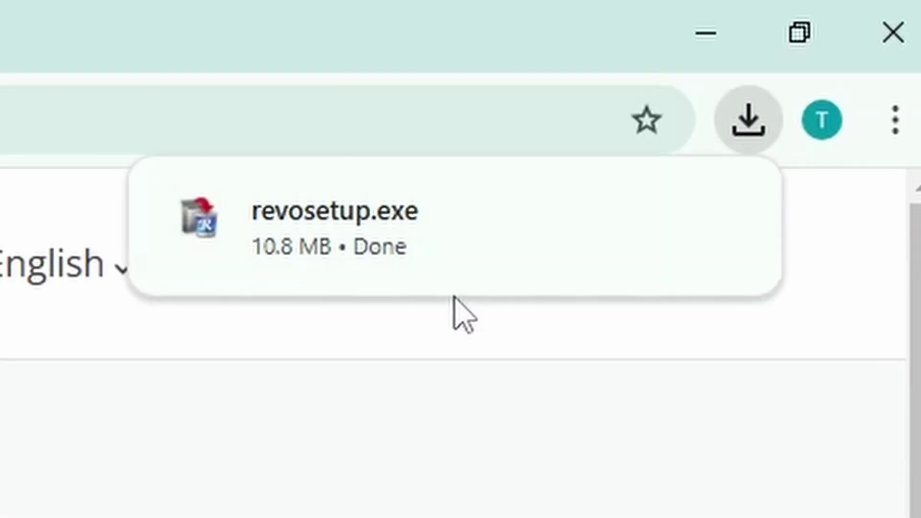
- Download revosetup.exe and install Revo Uninstaller, which opens listing 48 installed applications
{"action": "mouse_move", "coordinate": [182, 243]}
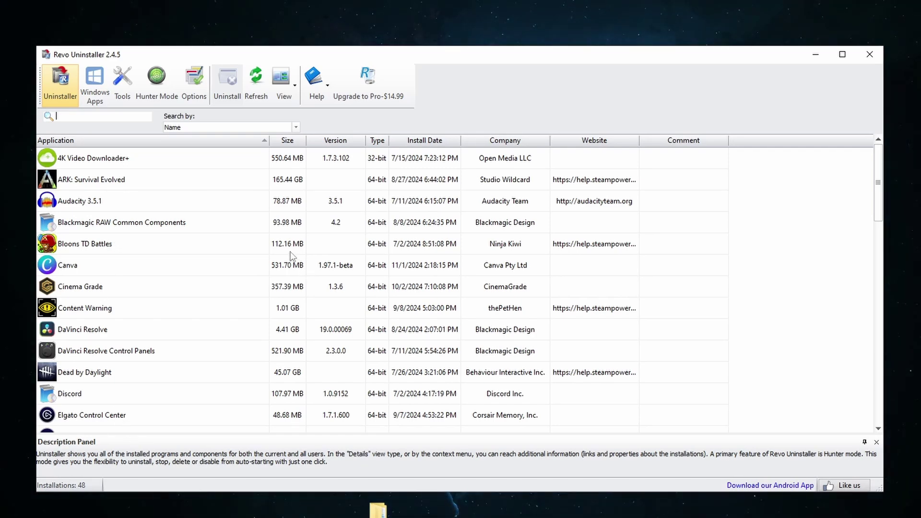
- Refresh the program list and choose Uninstall for Lethal Company
{"action": "left_click", "coordinate": [255, 91]}
{"action": "scroll", "coordinate": [878, 187], "scroll_direction": "down", "scroll_amount": 2}
{"action": "left_click", "coordinate": [206, 416]}
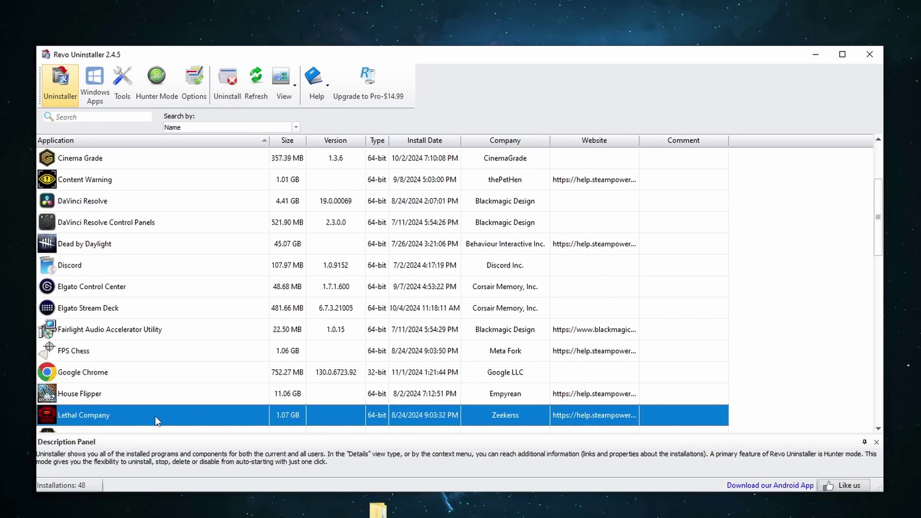
{"action": "right_click", "coordinate": [122, 411]}
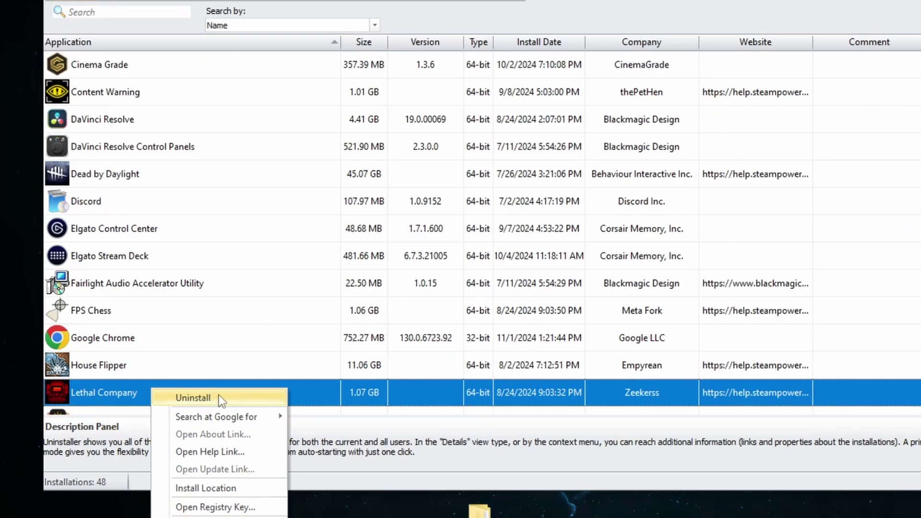
{"action": "left_click", "coordinate": [427, 294]}
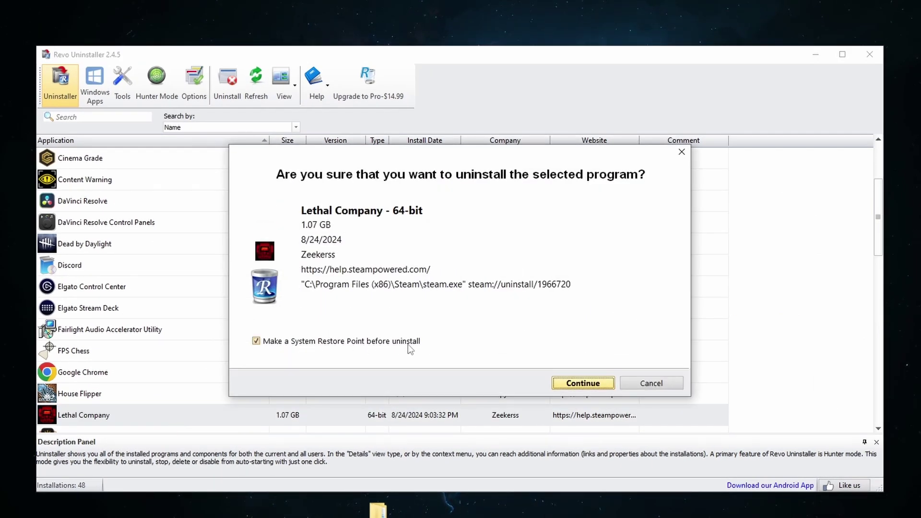
- Confirm the uninstall with a restore point and approve Steam's removal of Lethal Company
{"action": "left_click", "coordinate": [583, 382]}
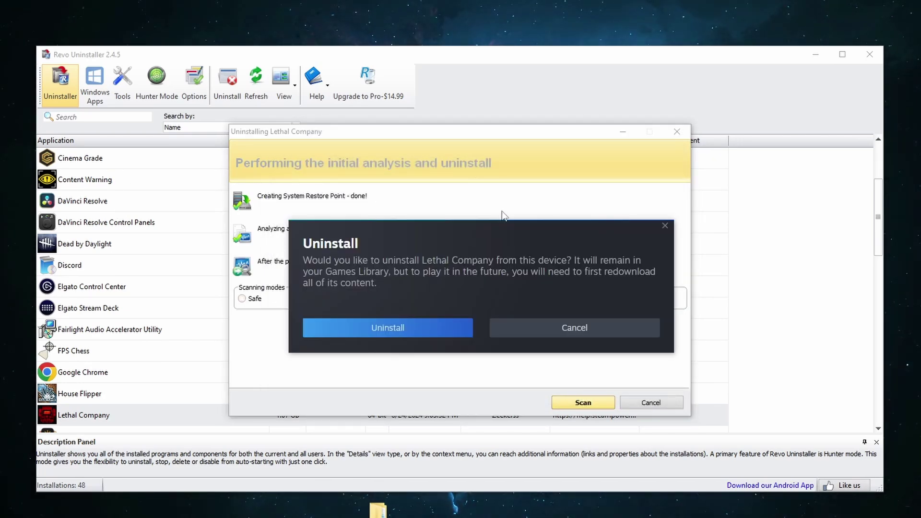
{"action": "left_click_drag", "start_coordinate": [467, 233], "coordinate": [788, 163]}
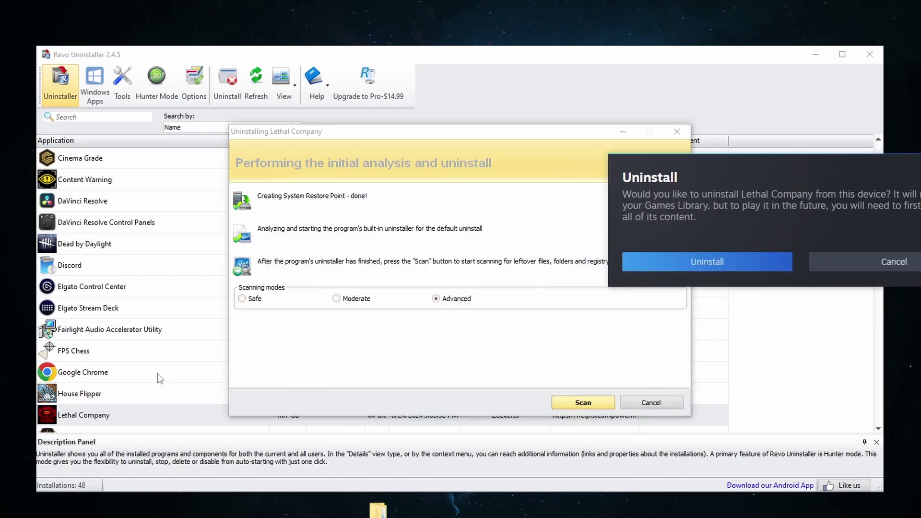
{"action": "left_click_drag", "start_coordinate": [744, 169], "coordinate": [408, 207]}
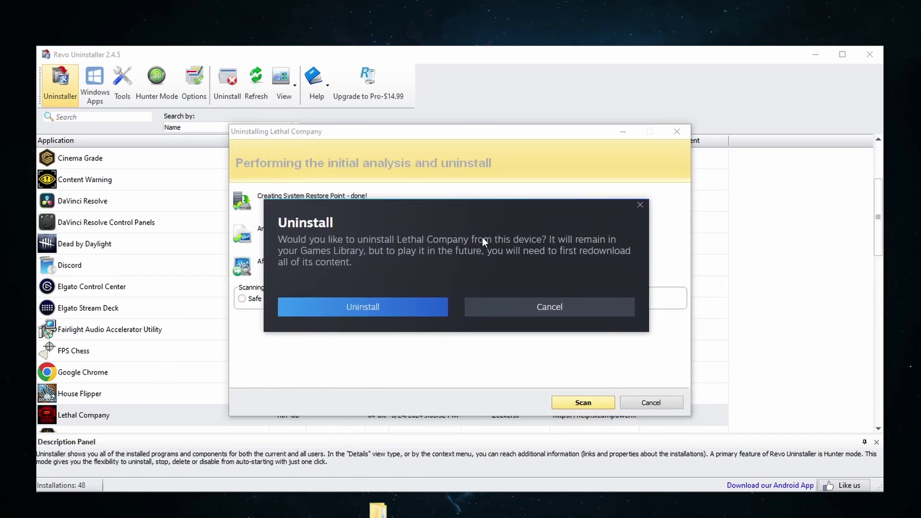
{"action": "left_click", "coordinate": [393, 307]}
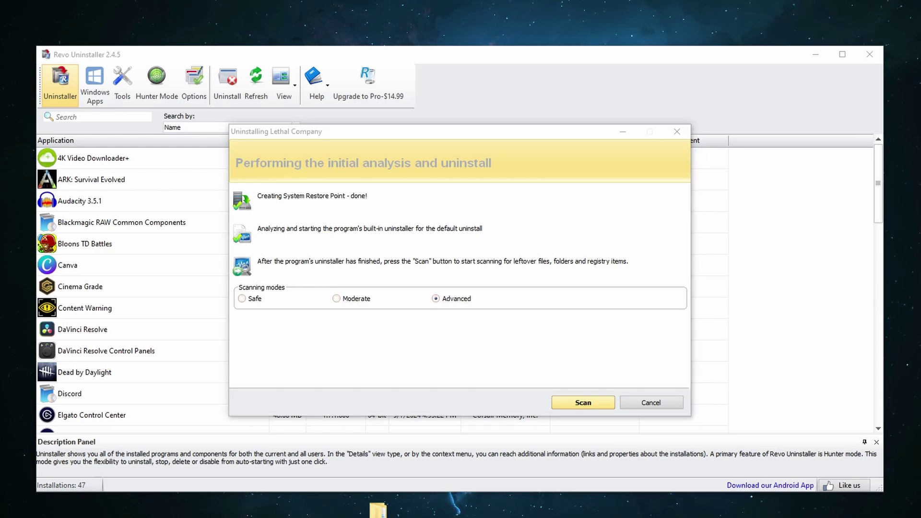
{"action": "left_click_drag", "start_coordinate": [492, 133], "coordinate": [488, 137]}
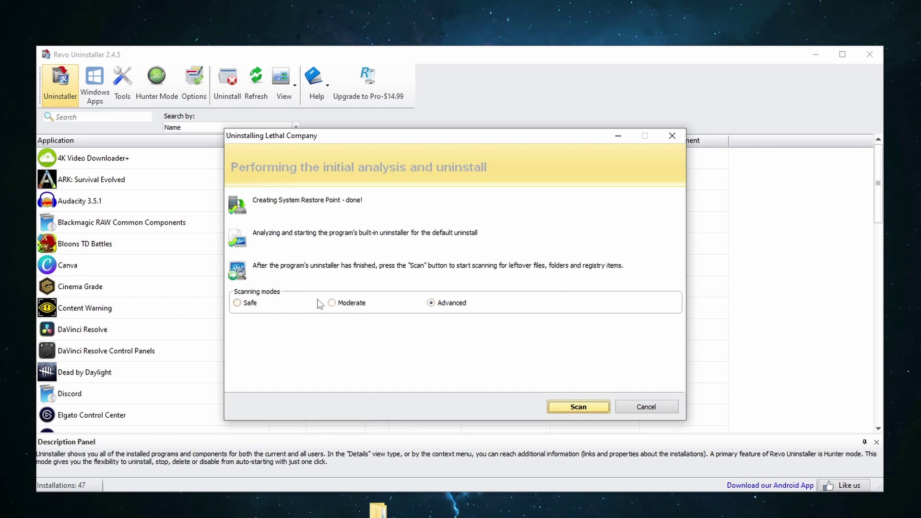
{"action": "left_click", "coordinate": [431, 303]}
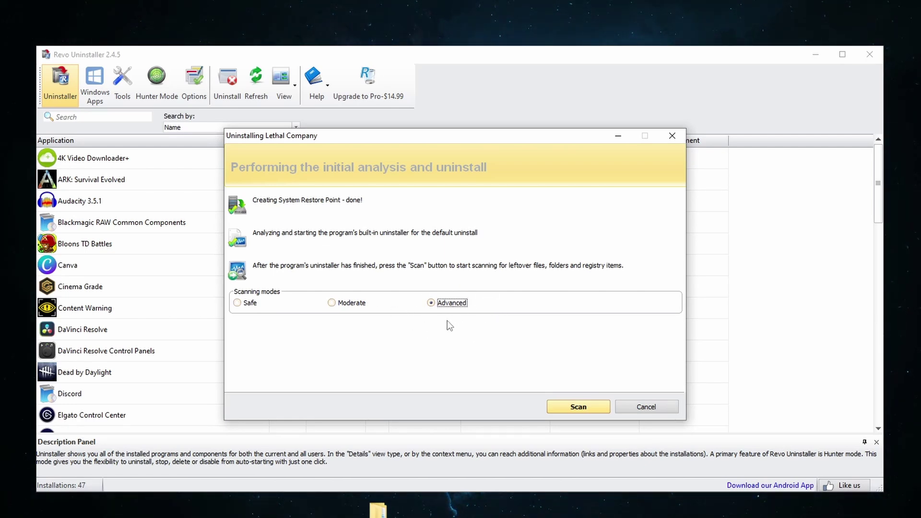
- Scan for Lethal Company leftovers and inspect the found registry entries' key paths
{"action": "left_click", "coordinate": [578, 407]}
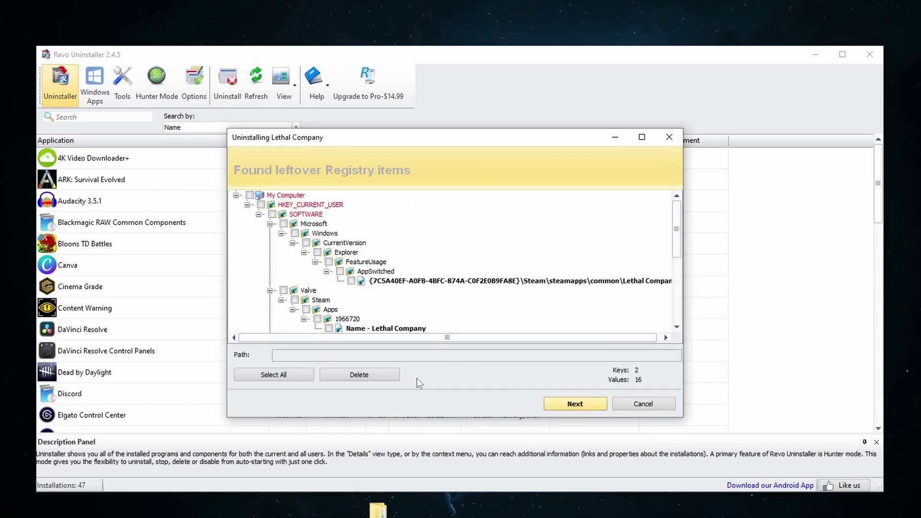
{"action": "left_click_drag", "start_coordinate": [678, 218], "coordinate": [686, 192]}
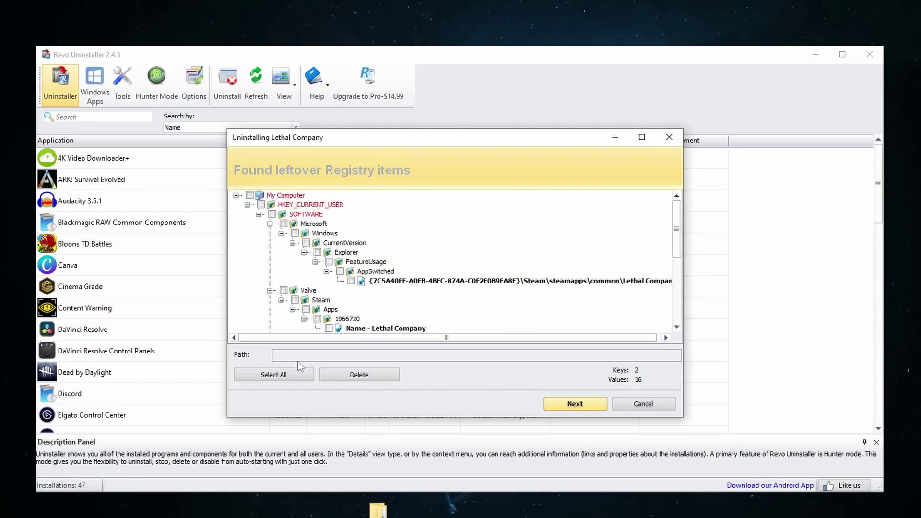
{"action": "scroll", "coordinate": [355, 261], "scroll_direction": "down", "scroll_amount": 1}
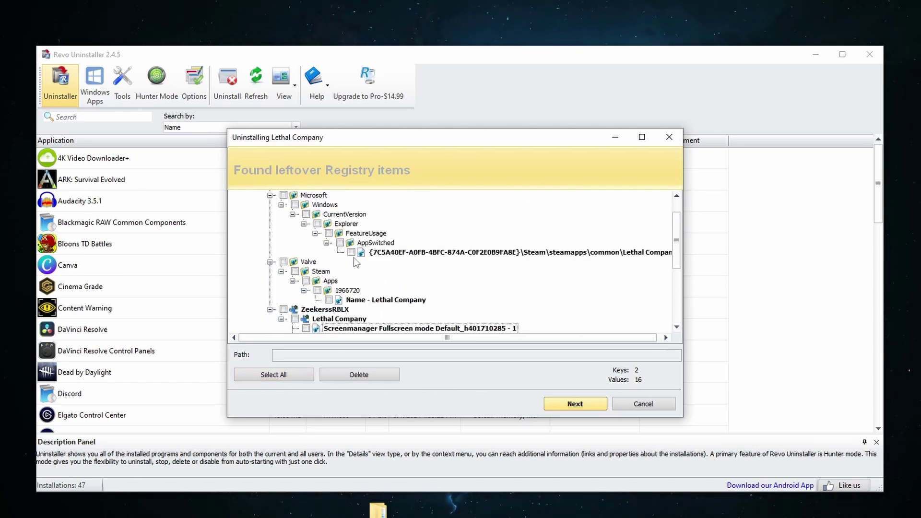
{"action": "left_click", "coordinate": [353, 253]}
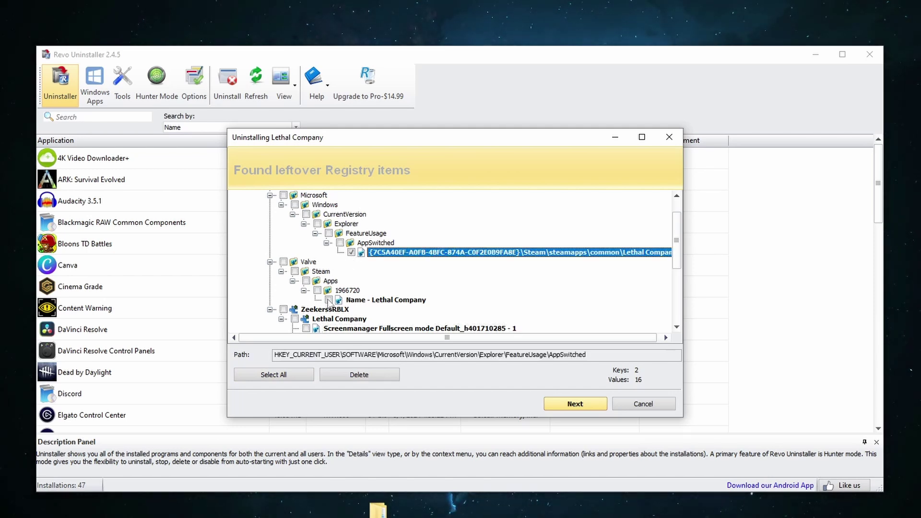
{"action": "left_click", "coordinate": [328, 300]}
{"action": "left_click", "coordinate": [357, 253]}
{"action": "scroll", "coordinate": [369, 270], "scroll_direction": "up", "scroll_amount": 1}
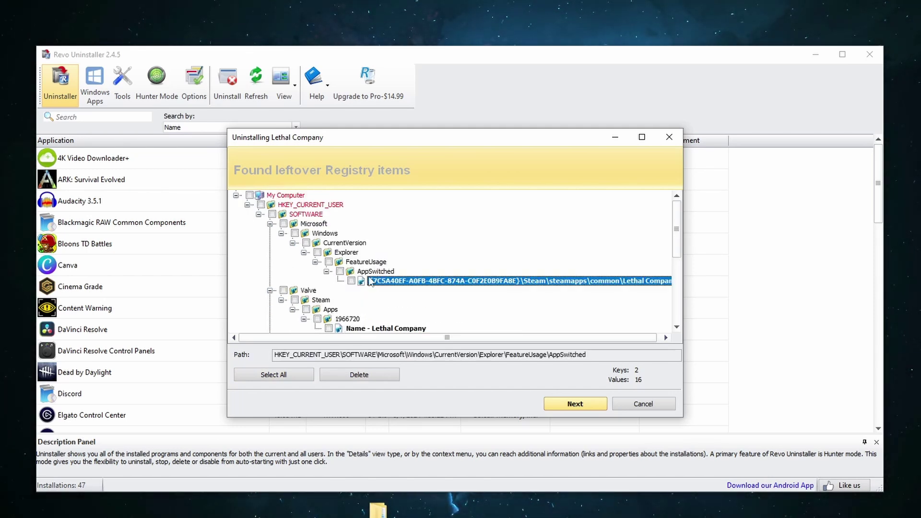
- Select all leftover registry items and delete them
{"action": "left_click", "coordinate": [287, 379]}
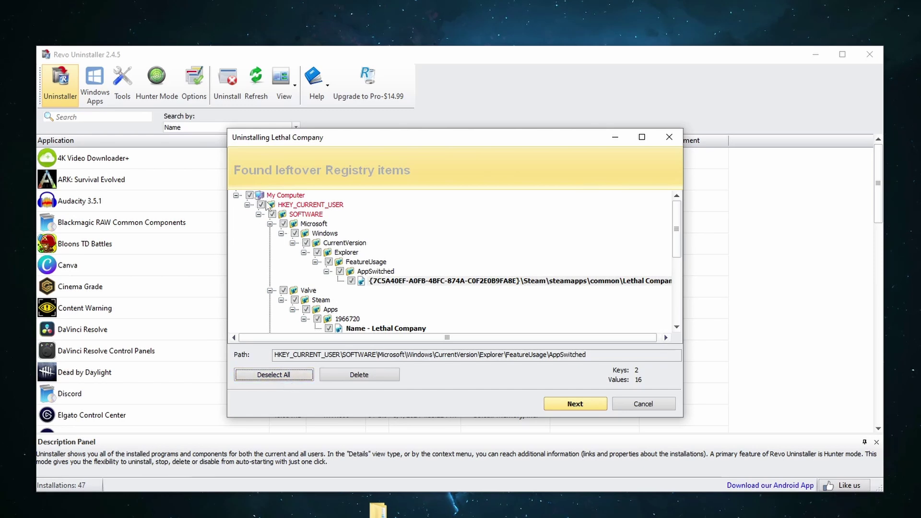
{"action": "left_click_drag", "start_coordinate": [677, 236], "coordinate": [692, 177]}
{"action": "left_click", "coordinate": [364, 376]}
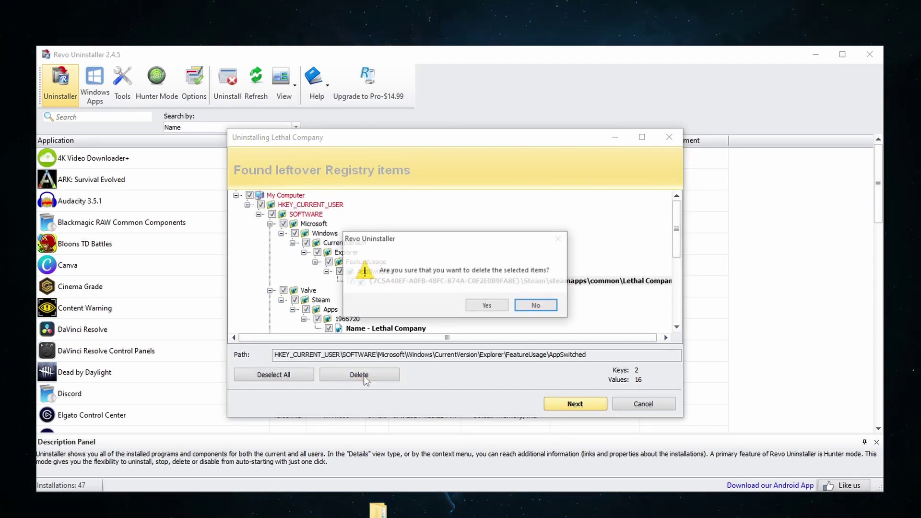
{"action": "left_click", "coordinate": [481, 307]}
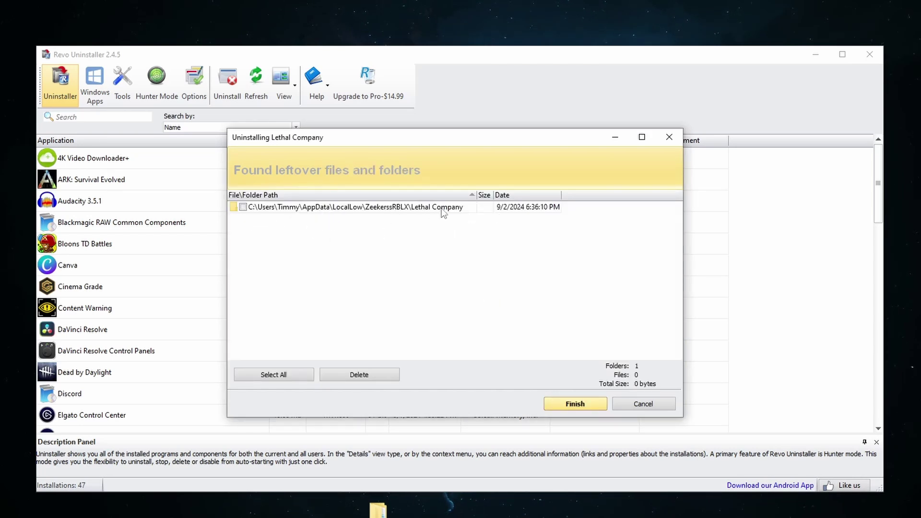
- Select and delete the leftover AppData\LocalLow folder, closing the cleanup wizard
{"action": "left_click", "coordinate": [284, 375]}
{"action": "left_click", "coordinate": [360, 374]}
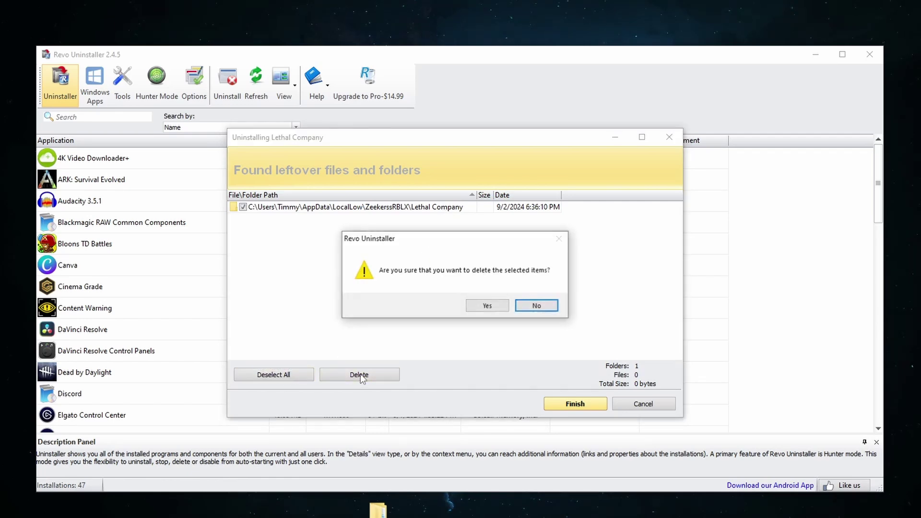
{"action": "left_click", "coordinate": [487, 306]}
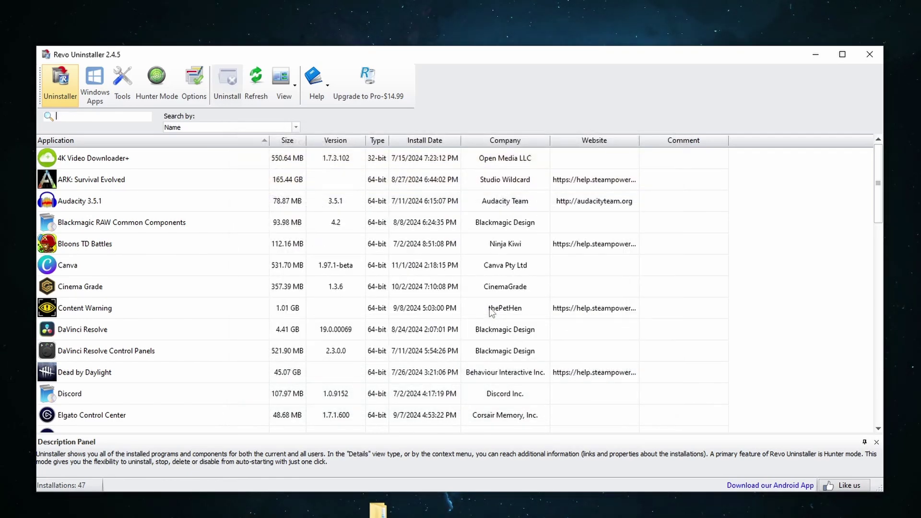
{"action": "scroll", "coordinate": [85, 400], "scroll_direction": "down", "scroll_amount": 3}
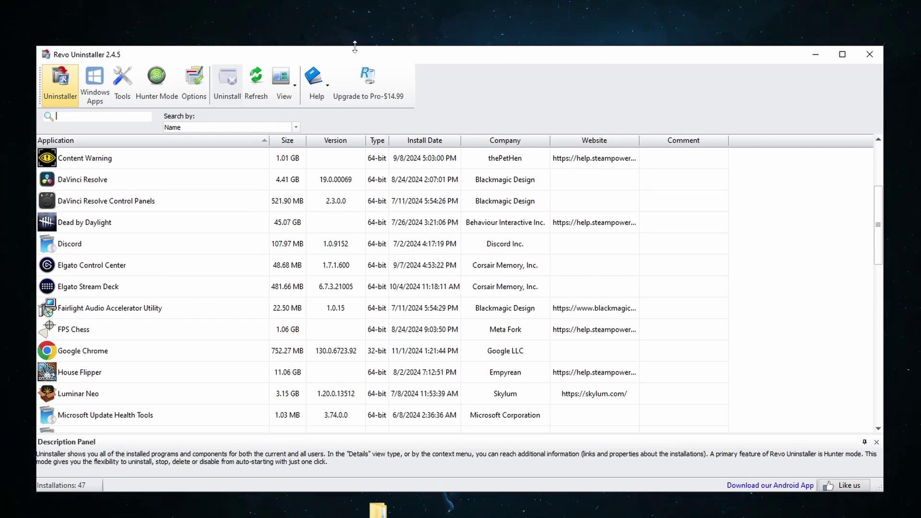
{"action": "left_click_drag", "start_coordinate": [356, 53], "coordinate": [358, 32]}
- Browse the Windows Apps list, including Tips and Xbox Console Companion, then show the Tools panel
{"action": "left_click", "coordinate": [107, 67]}
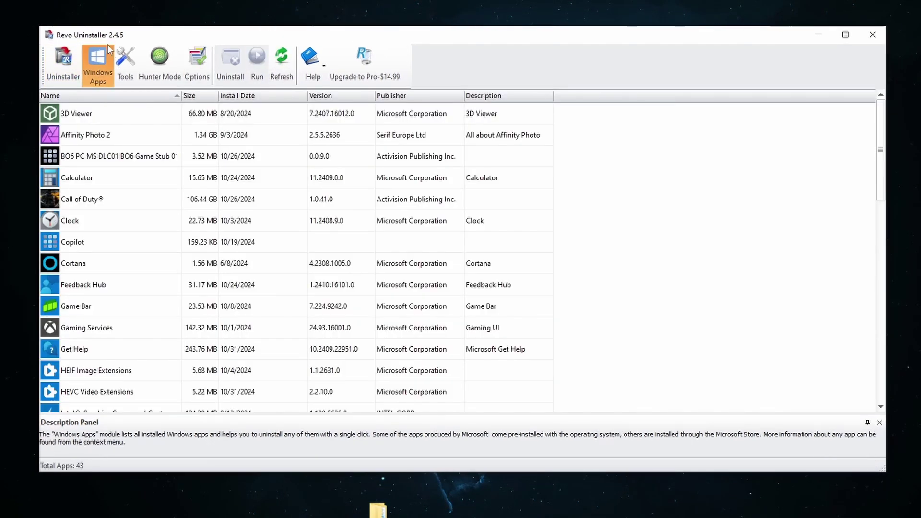
{"action": "scroll", "coordinate": [307, 144], "scroll_direction": "down", "scroll_amount": 10}
{"action": "left_click", "coordinate": [307, 135]}
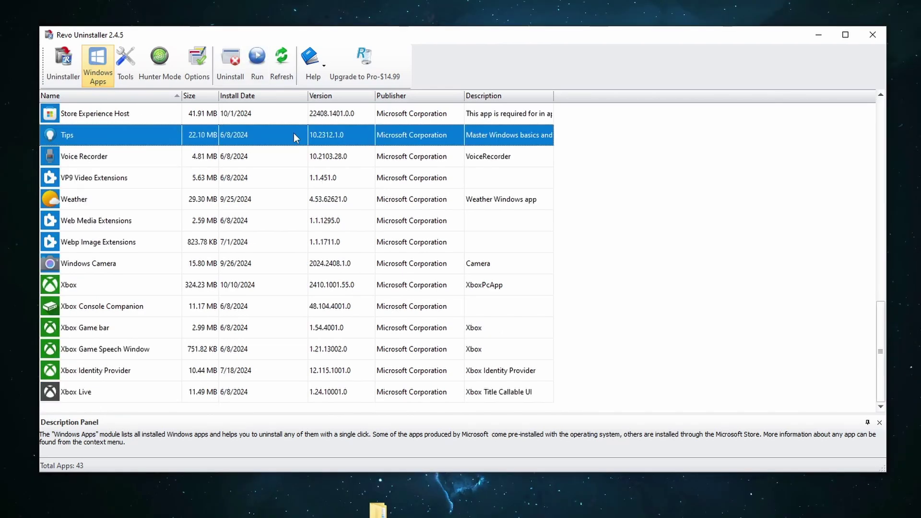
{"action": "left_click", "coordinate": [126, 313]}
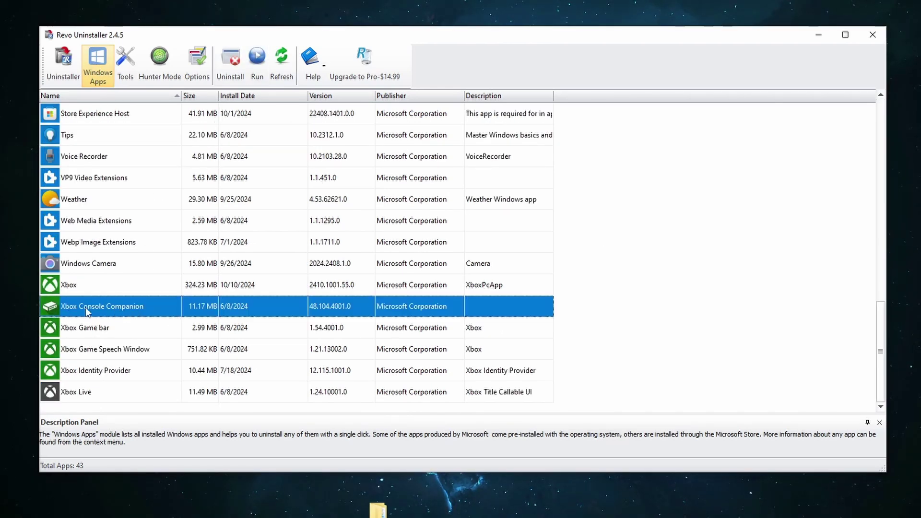
{"action": "scroll", "coordinate": [208, 312], "scroll_direction": "up", "scroll_amount": 10}
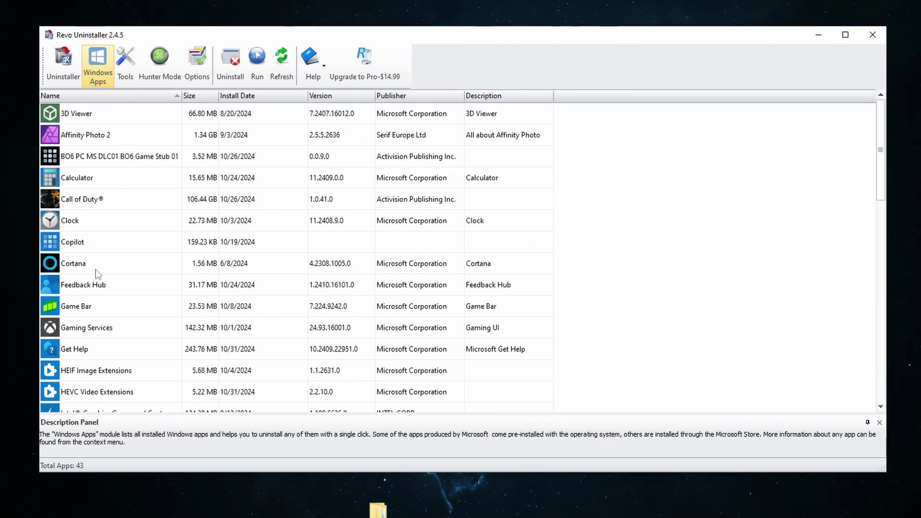
{"action": "left_click", "coordinate": [123, 68]}
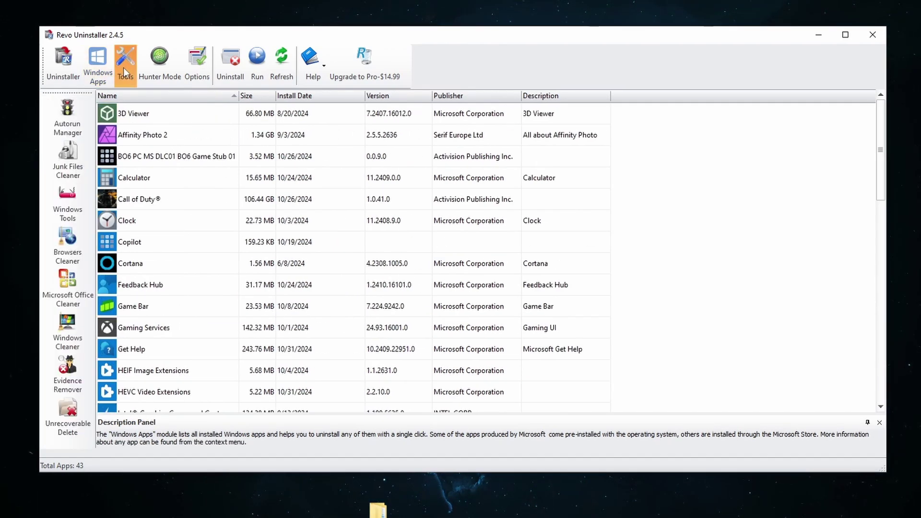
- Switch to Hunter Mode and aim its target at the Discord desktop shortcut, dismissing its menu
{"action": "left_click", "coordinate": [161, 63]}
{"action": "left_click_drag", "start_coordinate": [881, 46], "coordinate": [481, 140]}
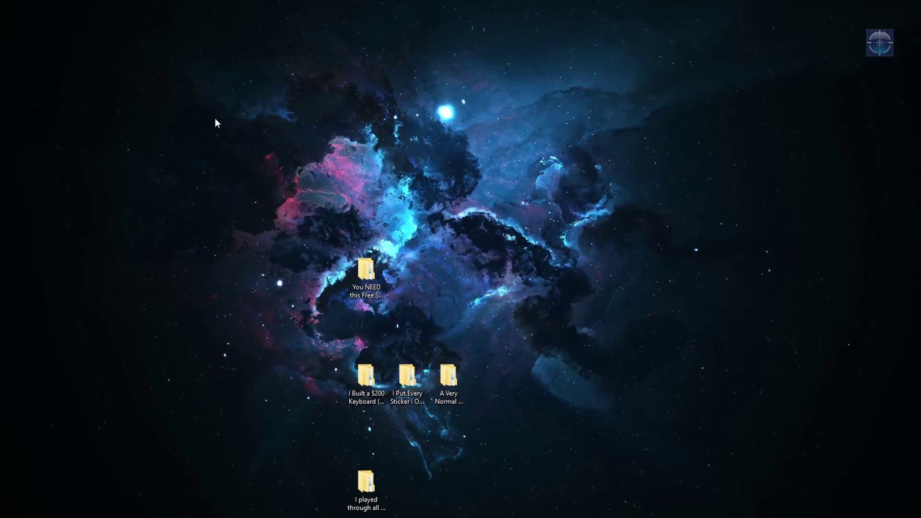
{"action": "left_click_drag", "start_coordinate": [0, 168], "coordinate": [408, 110]}
{"action": "left_click_drag", "start_coordinate": [366, 79], "coordinate": [536, 194]}
{"action": "left_click_drag", "start_coordinate": [879, 43], "coordinate": [404, 107]}
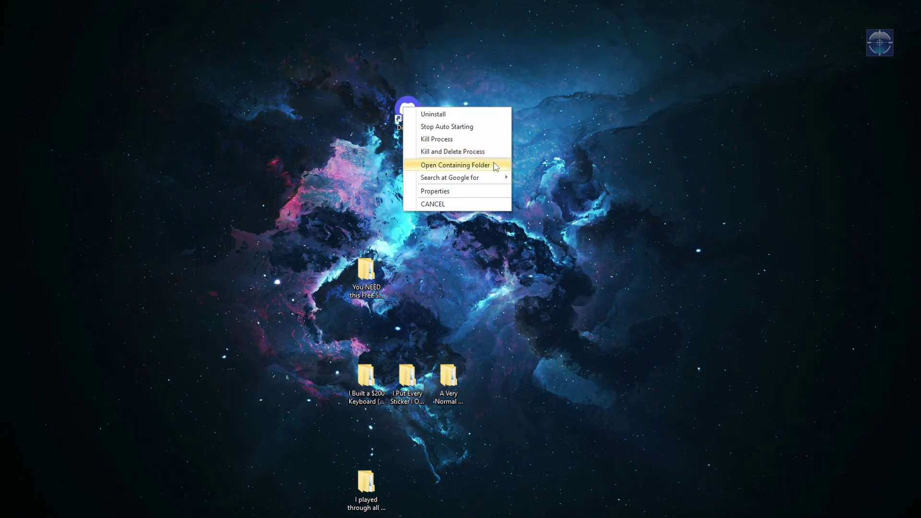
{"action": "mouse_move", "coordinate": [448, 179]}
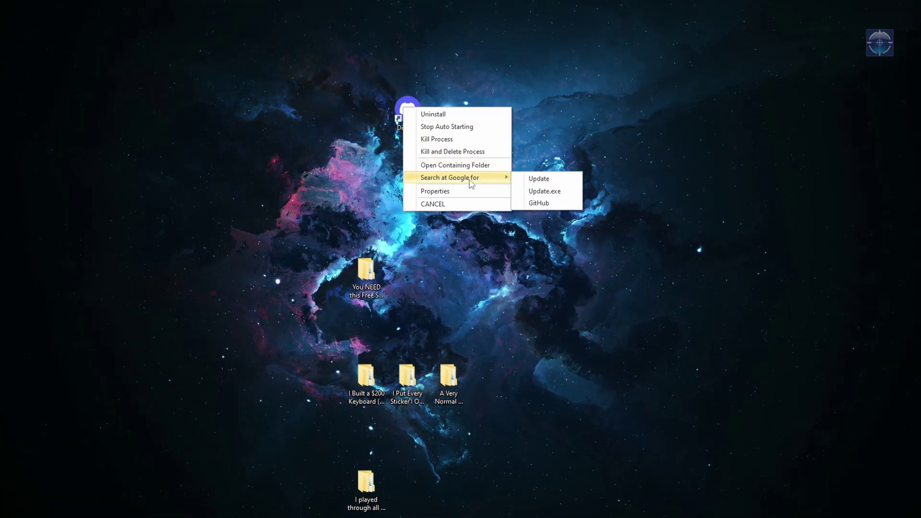
{"action": "left_click", "coordinate": [434, 205]}
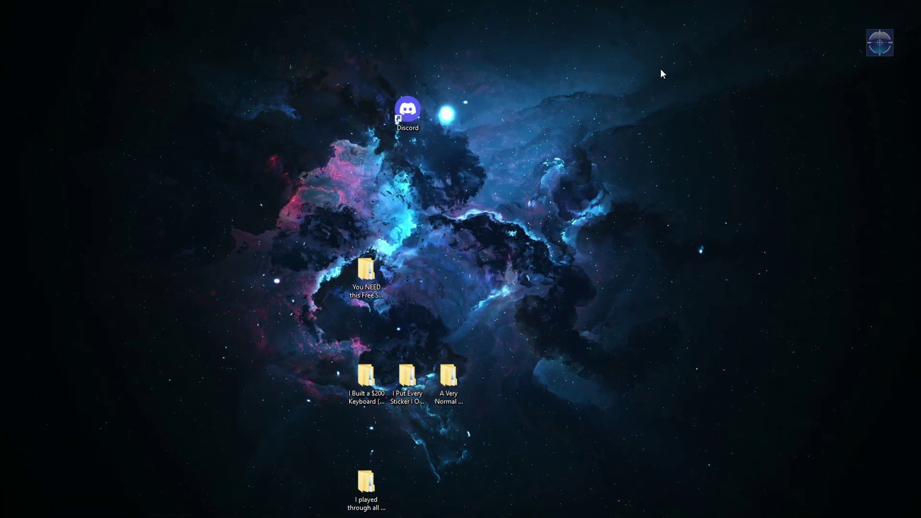
- Exit Hunter Mode from the target icon's options, leaving the desktop showing
{"action": "left_click_drag", "start_coordinate": [870, 43], "coordinate": [526, 235]}
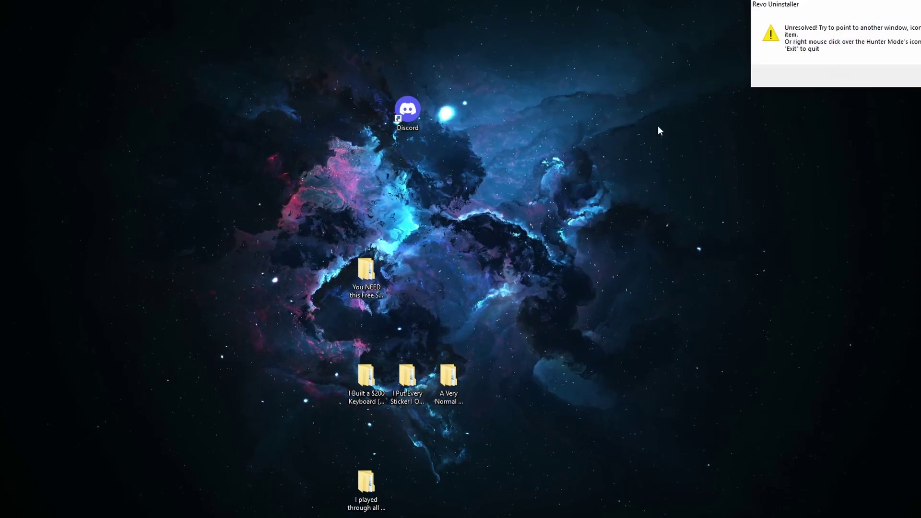
{"action": "mouse_move", "coordinate": [880, 42]}
{"action": "left_mouse_down"}
{"action": "mouse_move", "coordinate": [482, 223]}
{"action": "mouse_move", "coordinate": [886, 58]}
{"action": "left_mouse_up"}
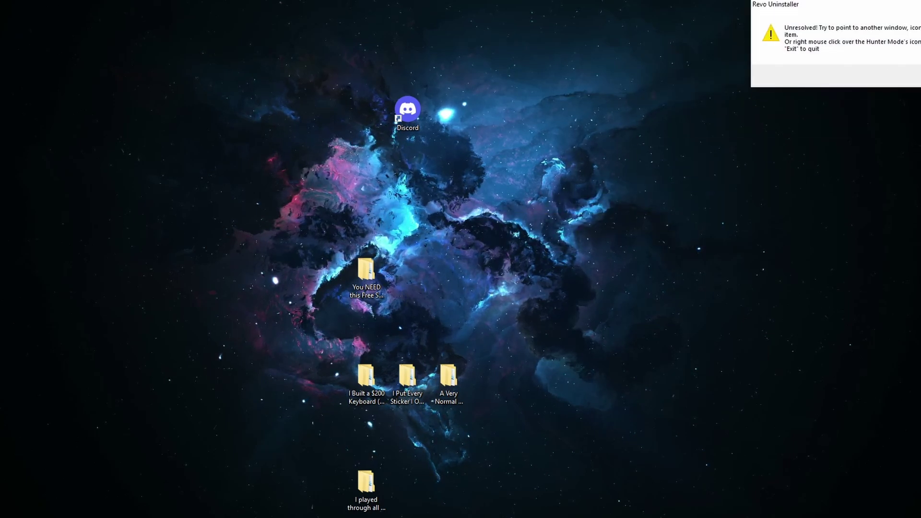
{"action": "right_click", "coordinate": [879, 42]}
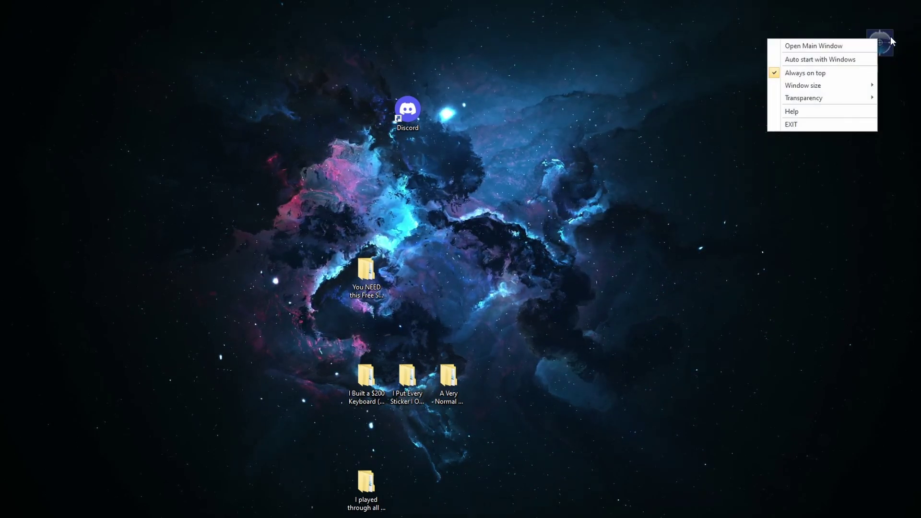
{"action": "left_click", "coordinate": [790, 124]}
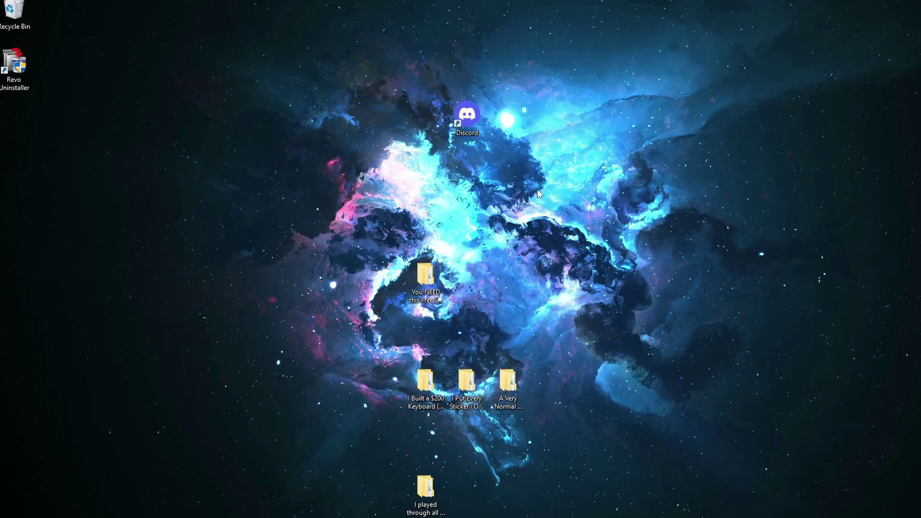